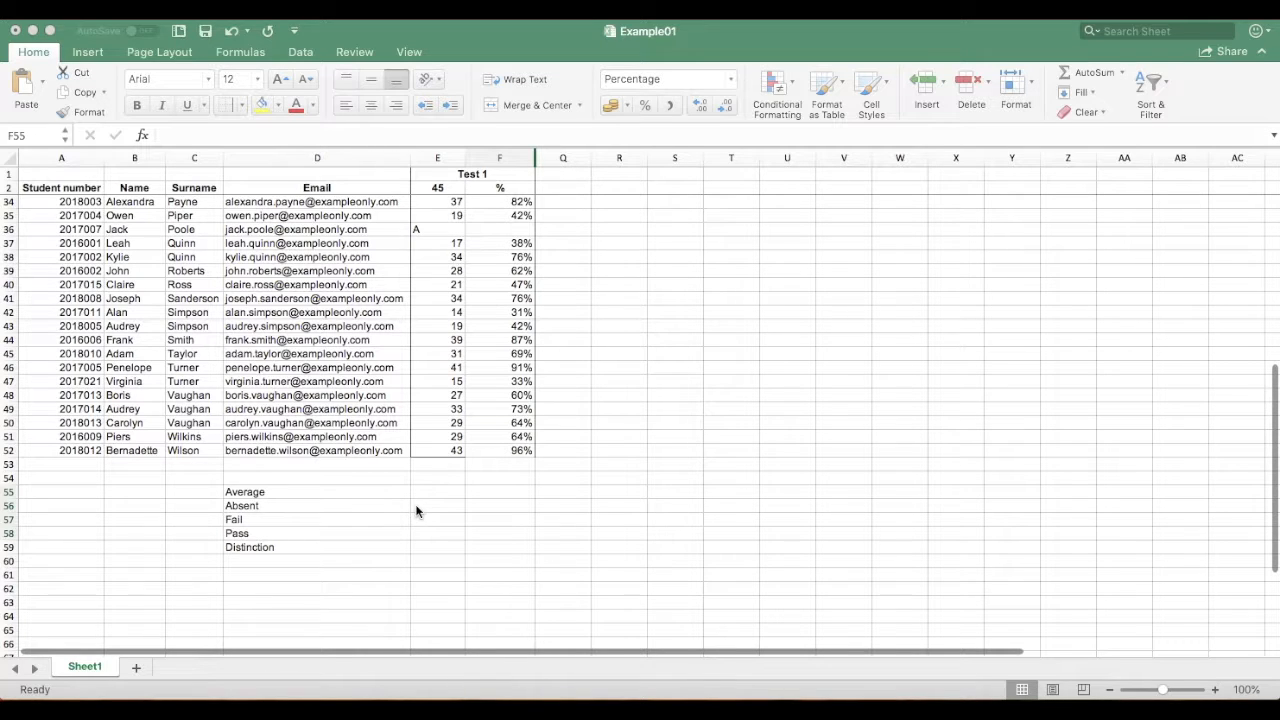
Insert the AVERAGE function into cell F55, in the Average row of the Test 1 percentage column
left_click(502, 487)
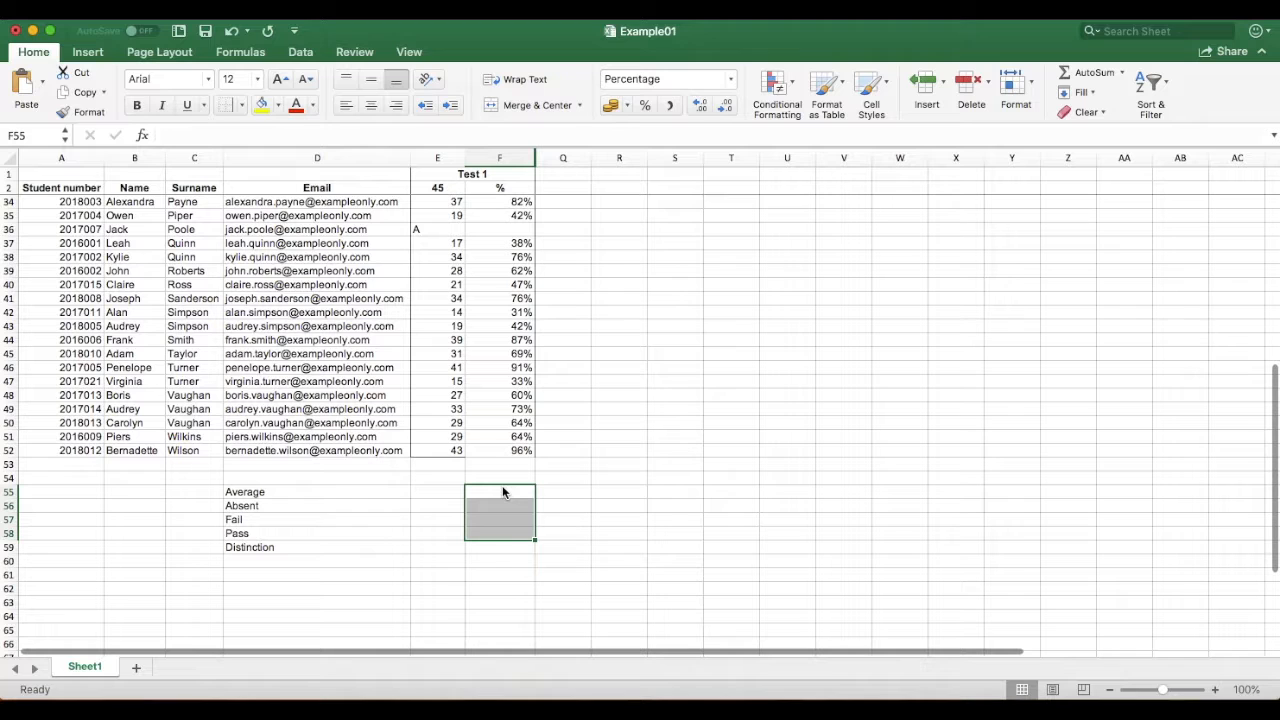
left_click(502, 491)
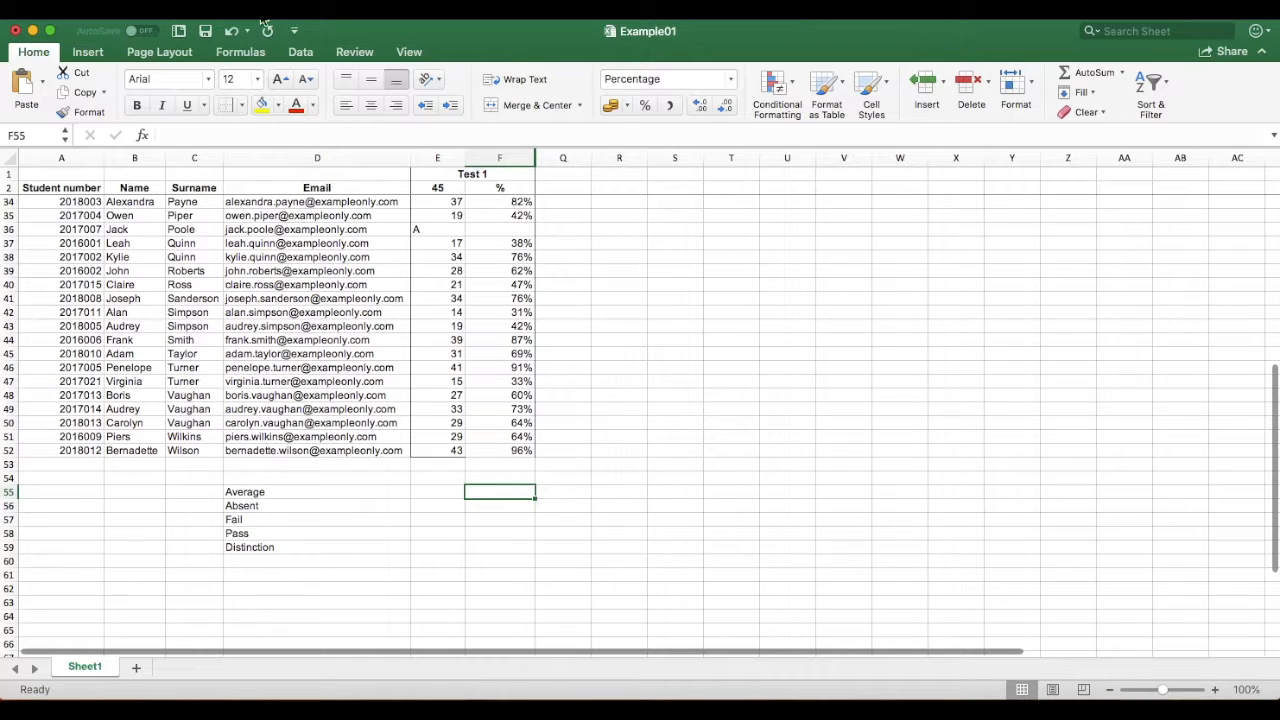
left_click(241, 52)
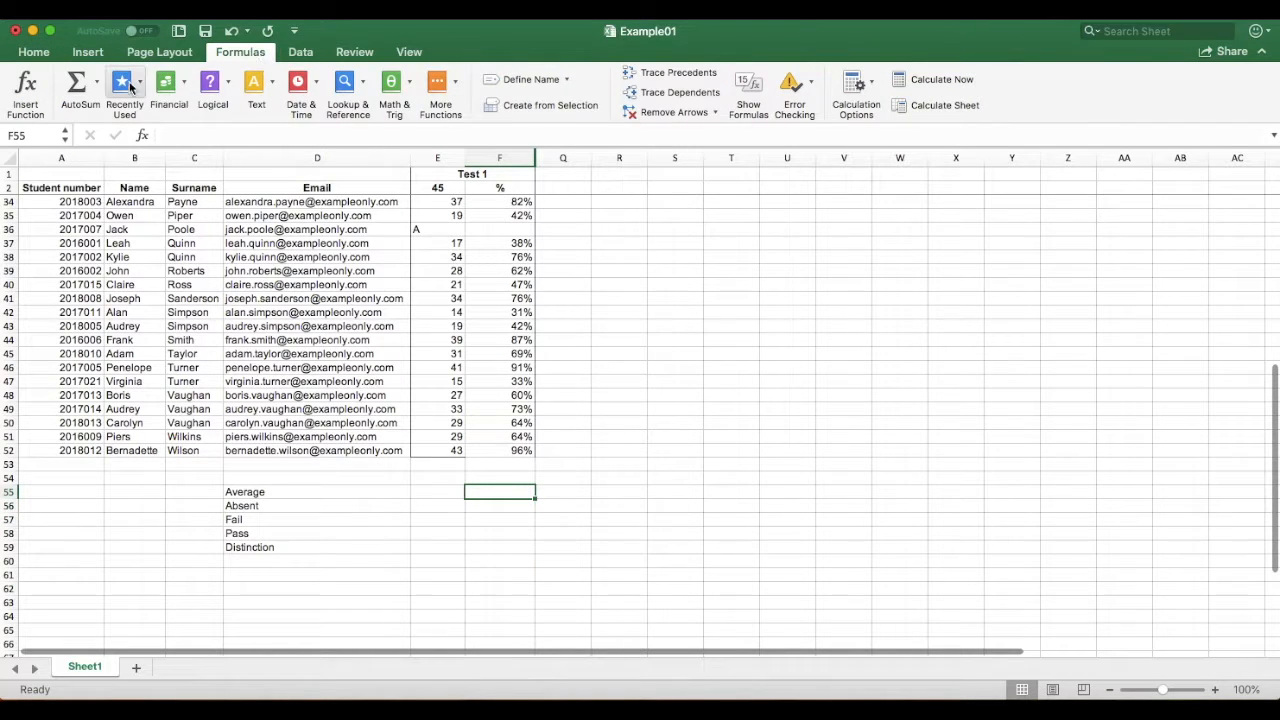
left_click(98, 83)
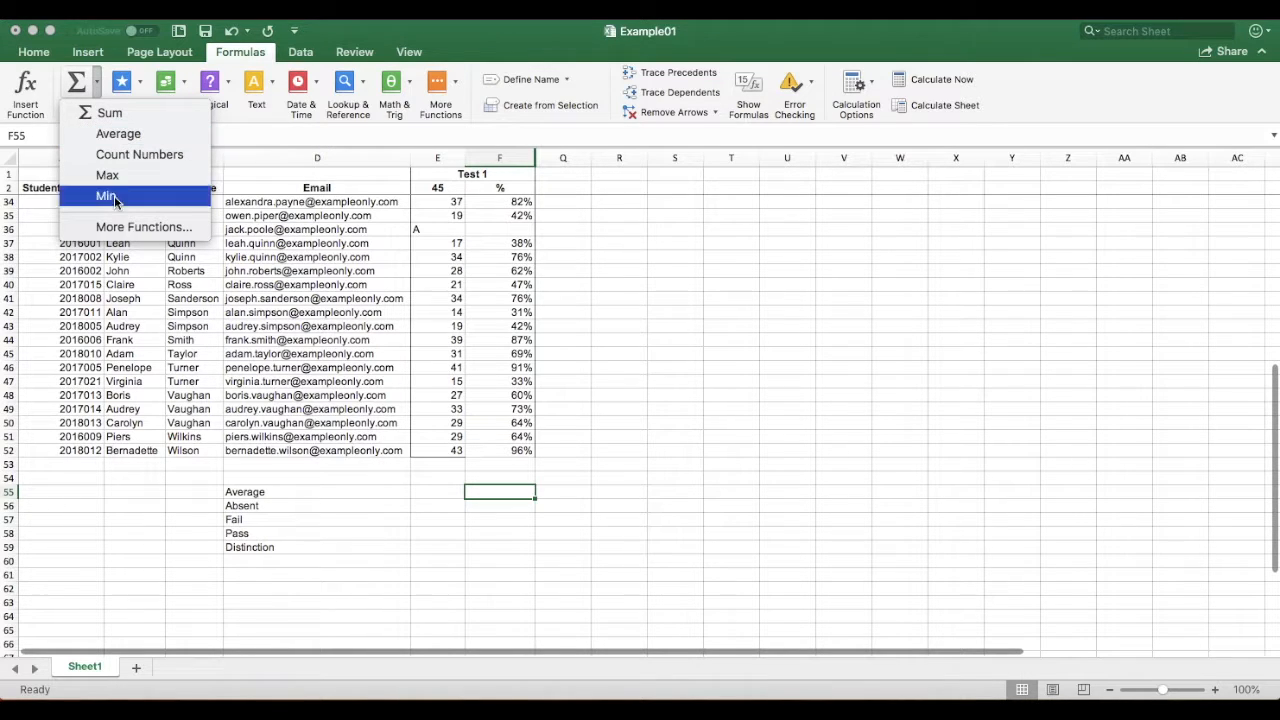
left_click(143, 227)
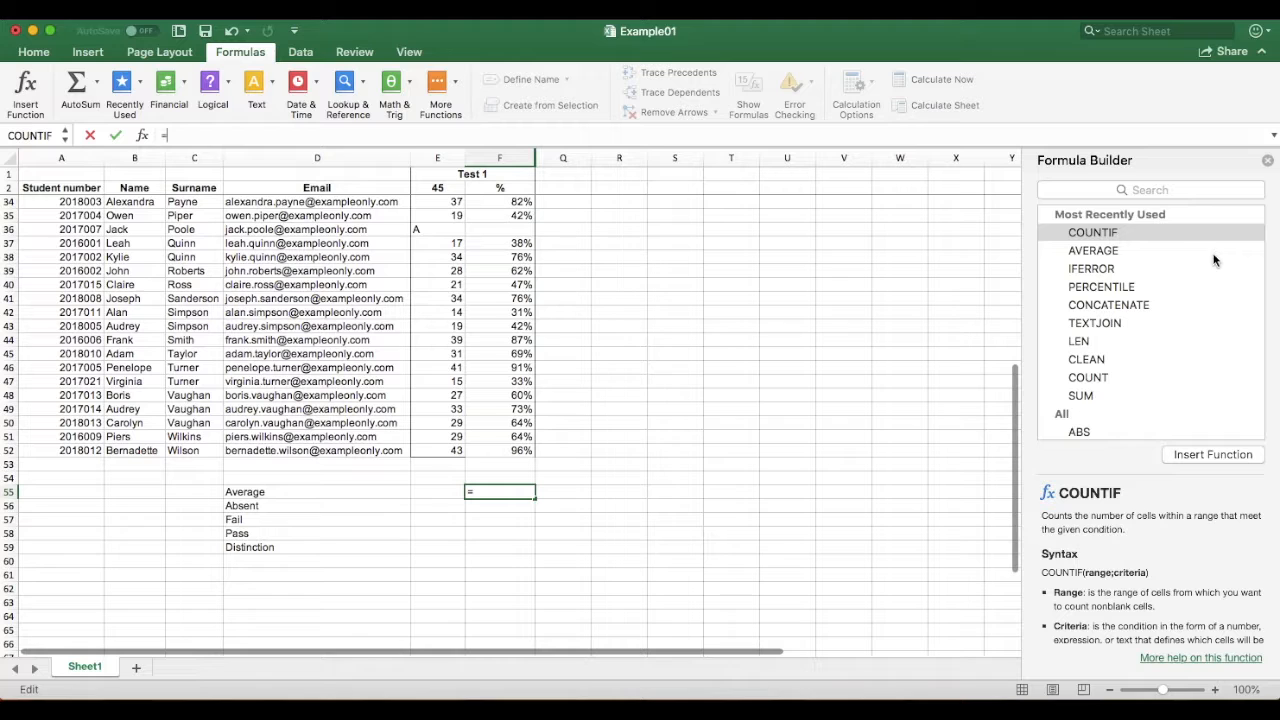
left_click(1115, 188)
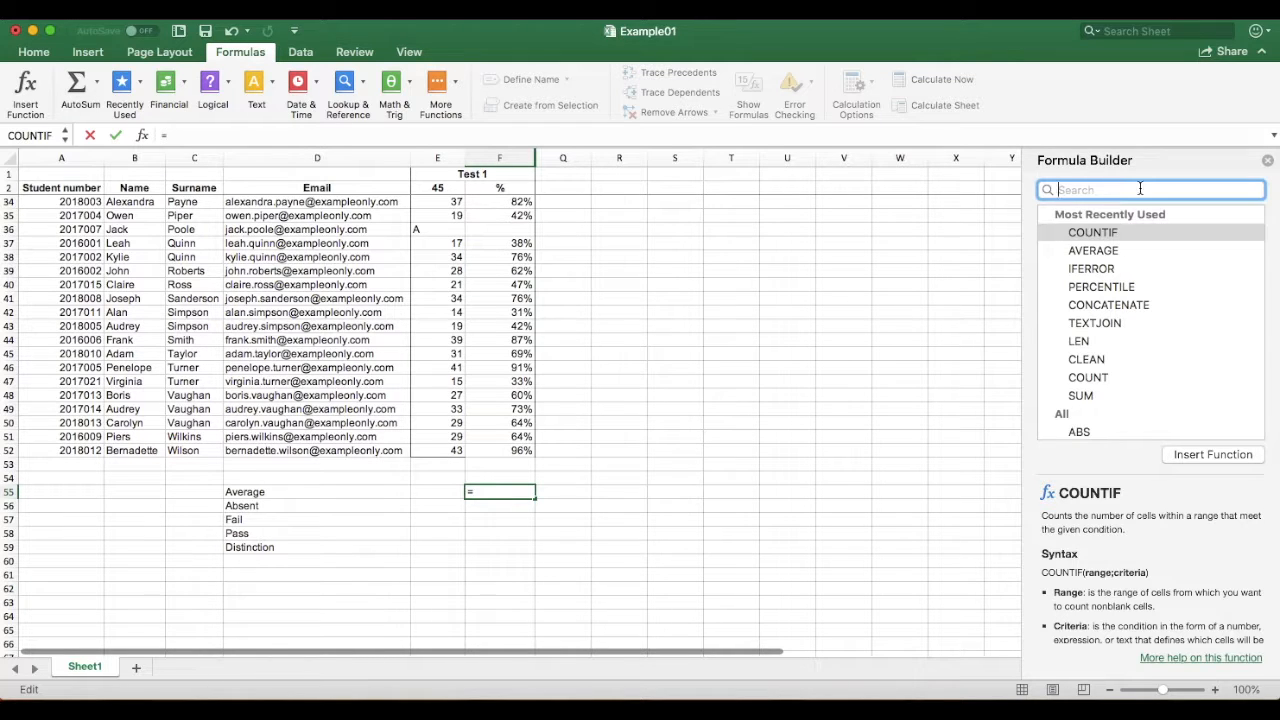
left_click(1093, 250)
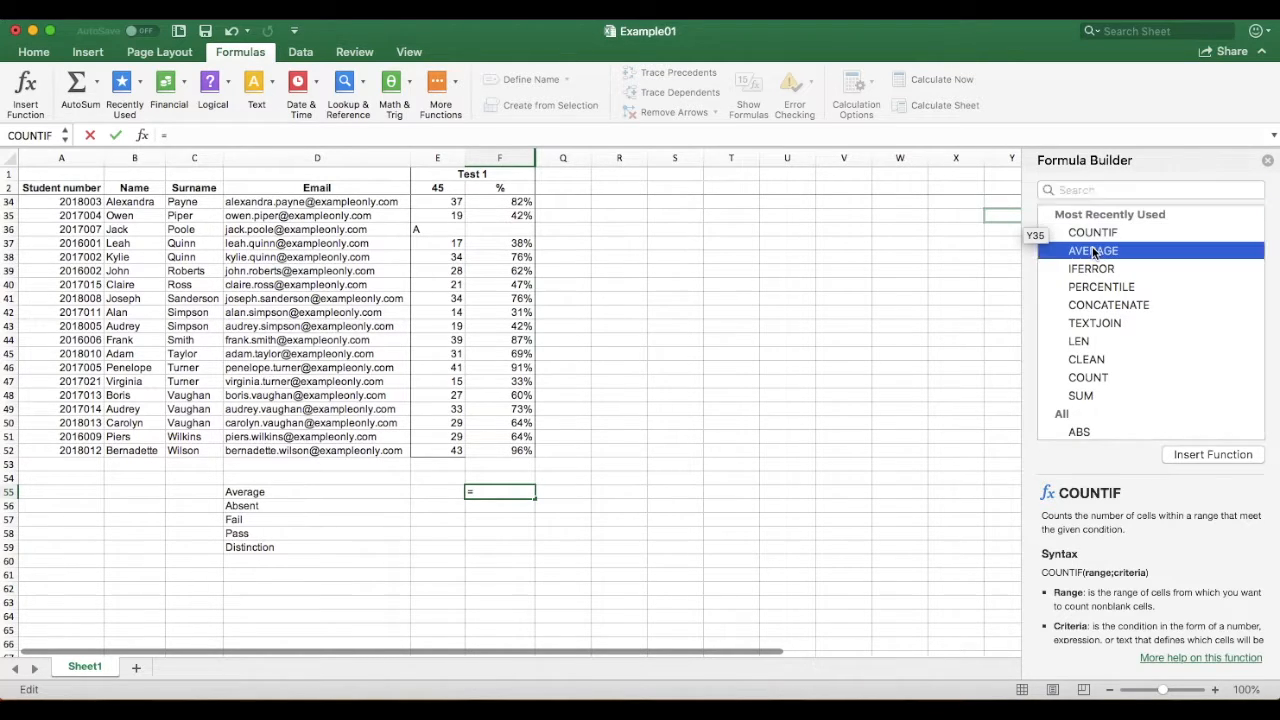
left_click(1192, 454)
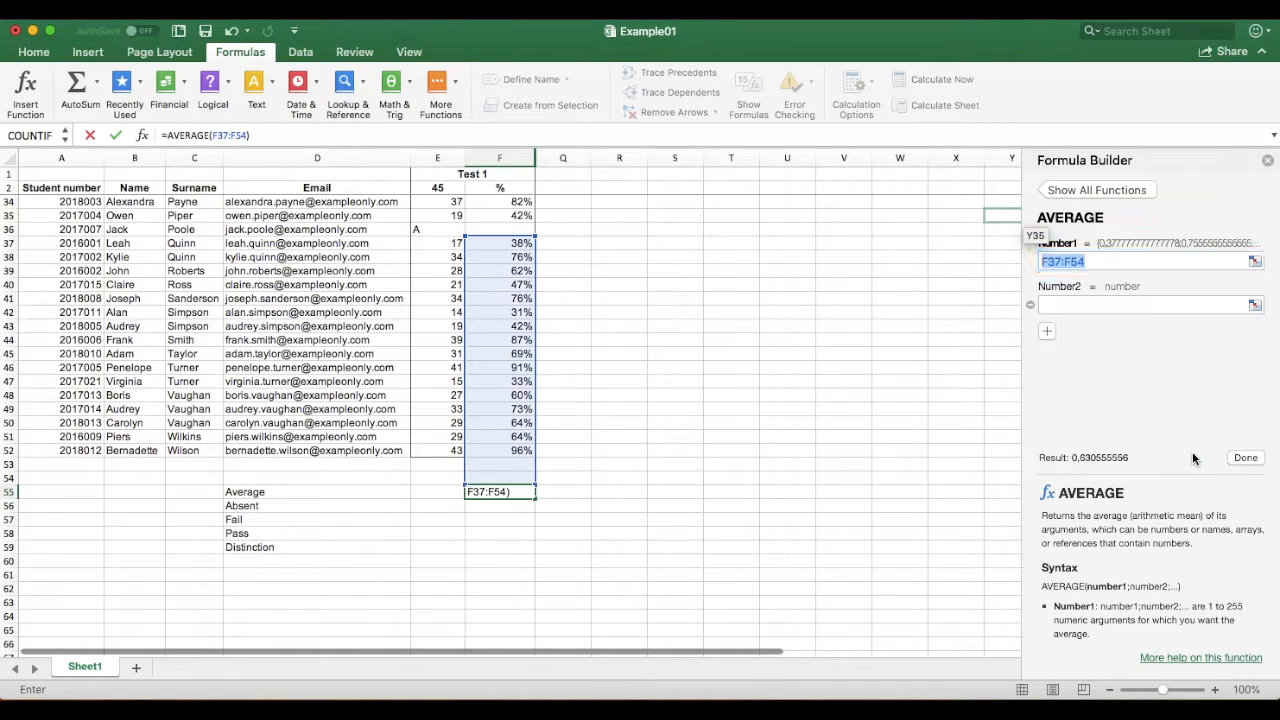
Set the AVERAGE range in F55 to the student percentages F3:F52 and complete the formula
left_click(493, 453)
left_click_drag(493, 453, 511, 203)
scroll(680, 366, "down", 5)
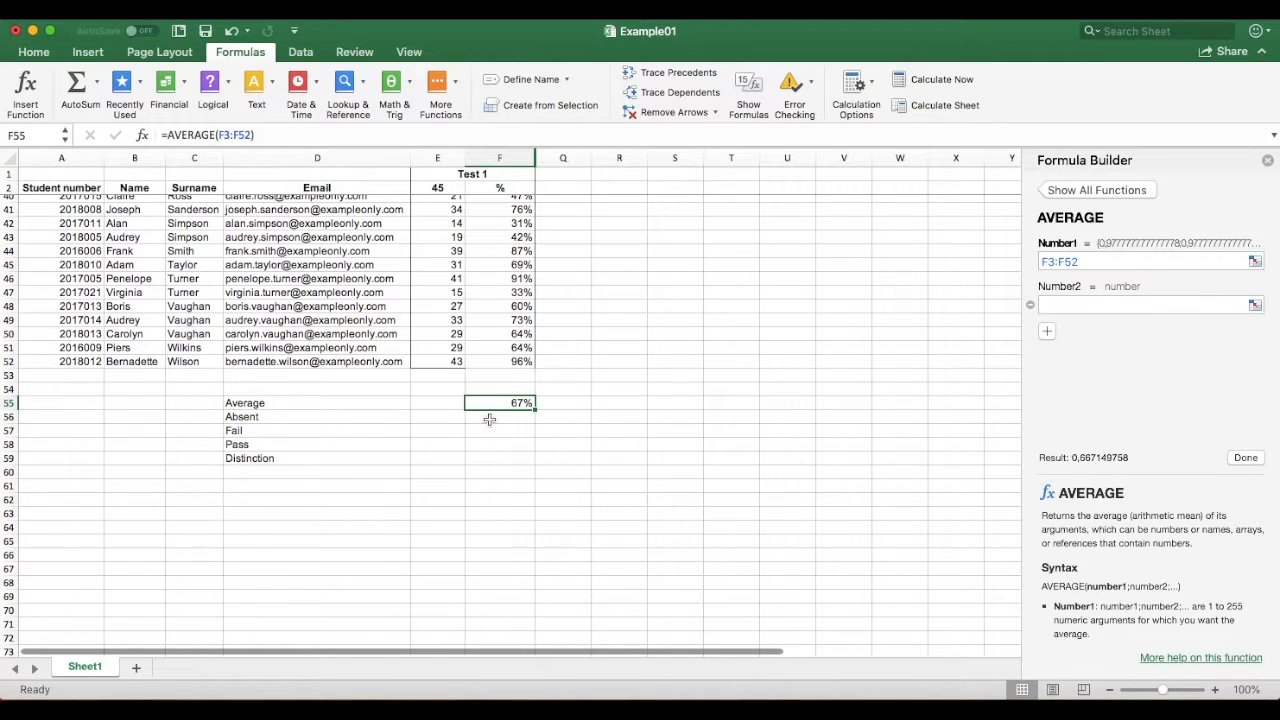
Insert the COUNTIF function into cell F56 in the Absent row
left_click(489, 420)
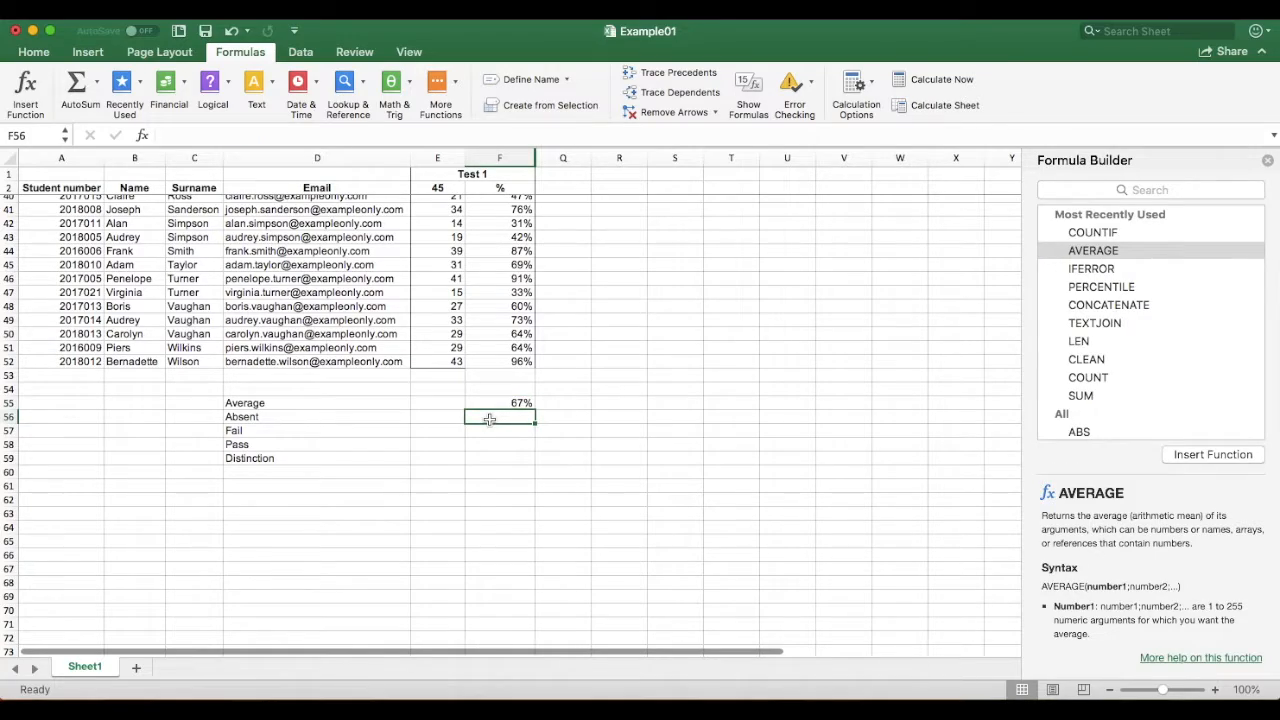
scroll(450, 278, "up", 7)
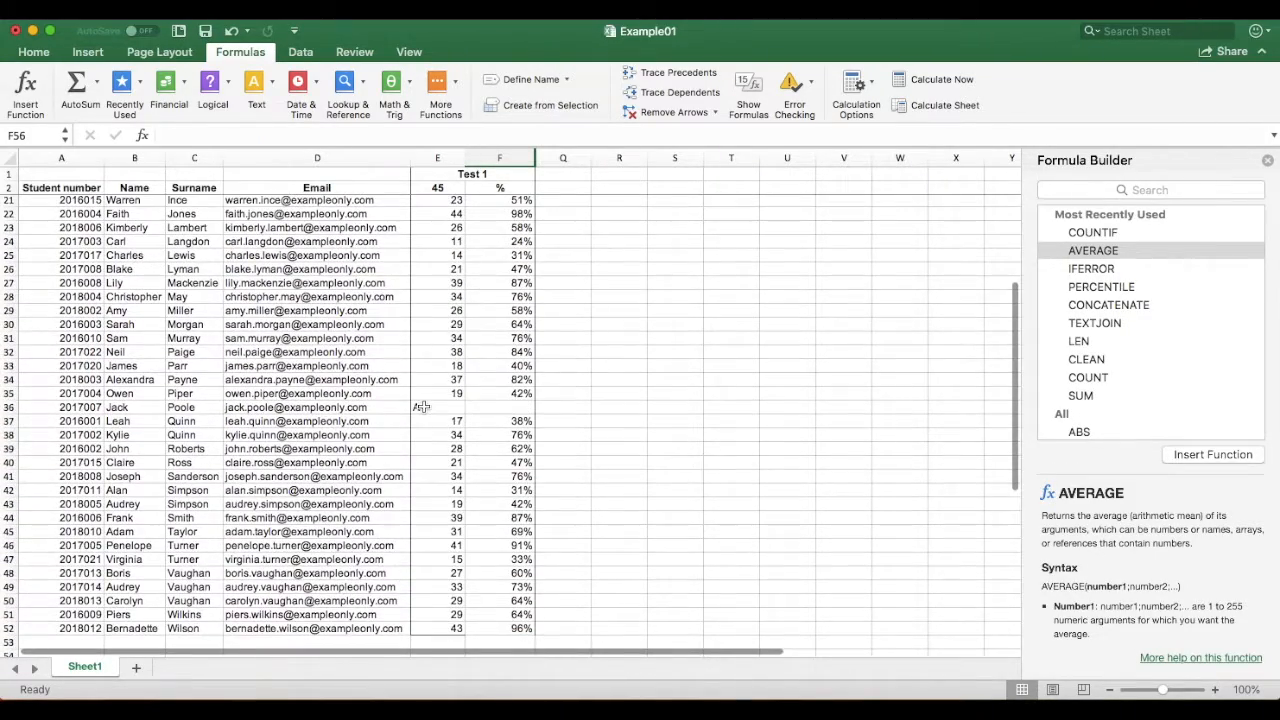
scroll(421, 407, "up", 6)
scroll(450, 440, "down", 9)
scroll(454, 500, "down", 5)
scroll(454, 566, "up", 7)
scroll(454, 540, "down", 6)
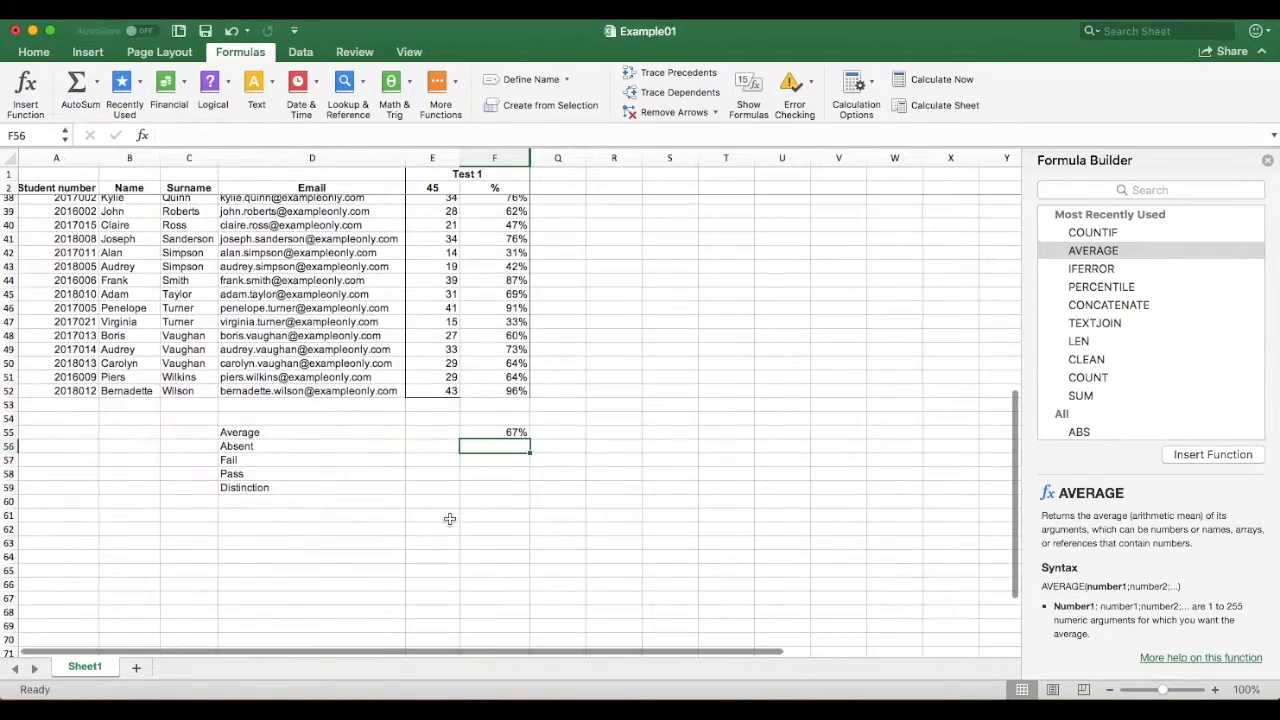
left_click(1095, 233)
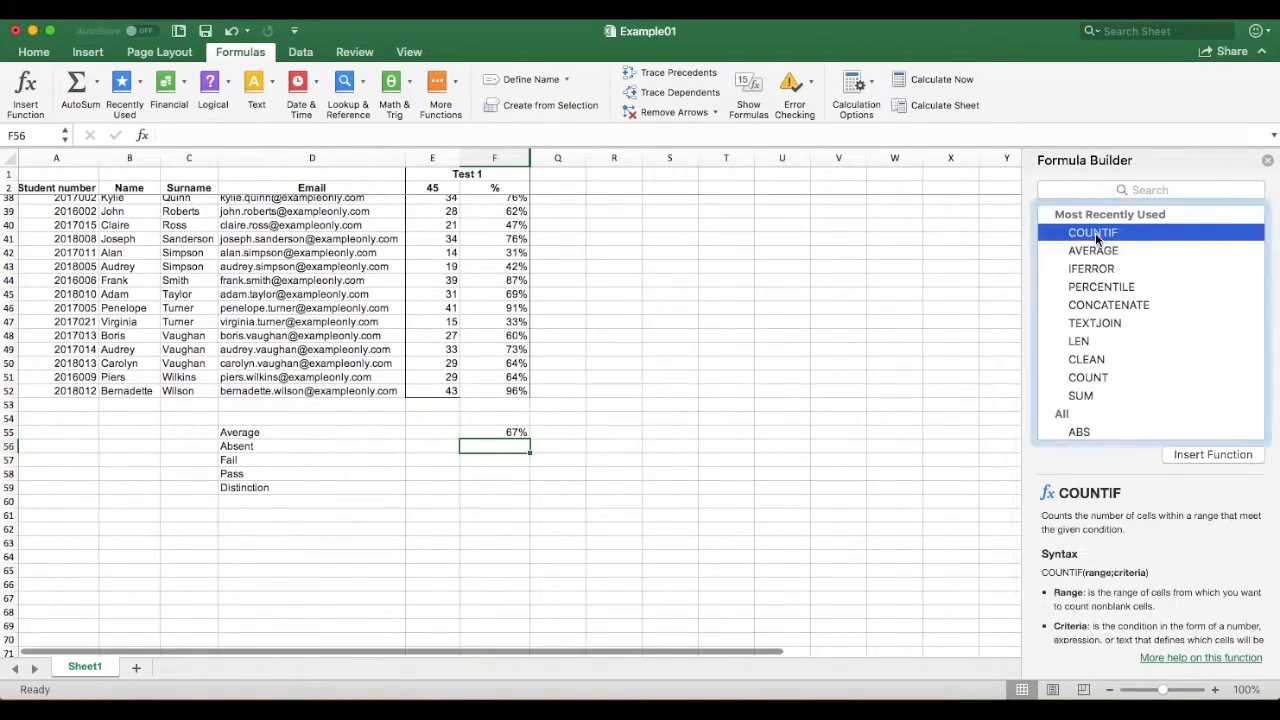
left_click(1203, 455)
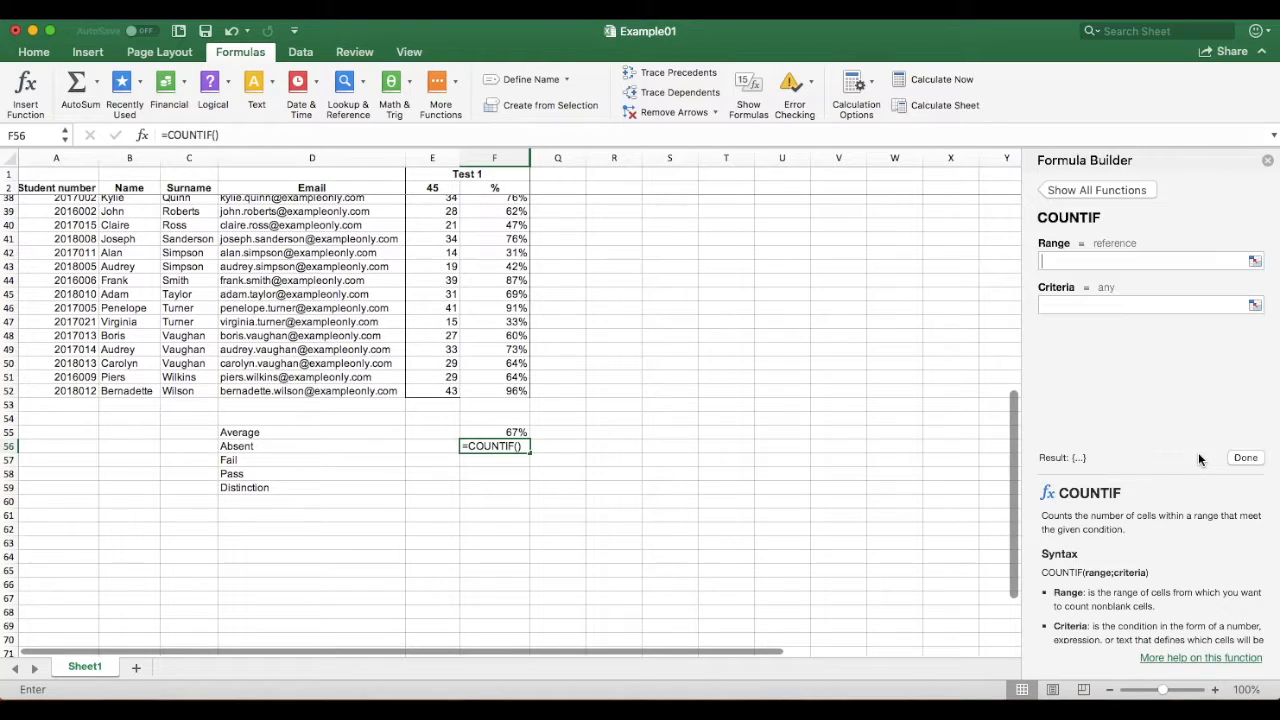
Complete the Absent count with the Test 1 marks E3:E52 as range and "A" as criteria
left_click_drag(424, 390, 441, 205)
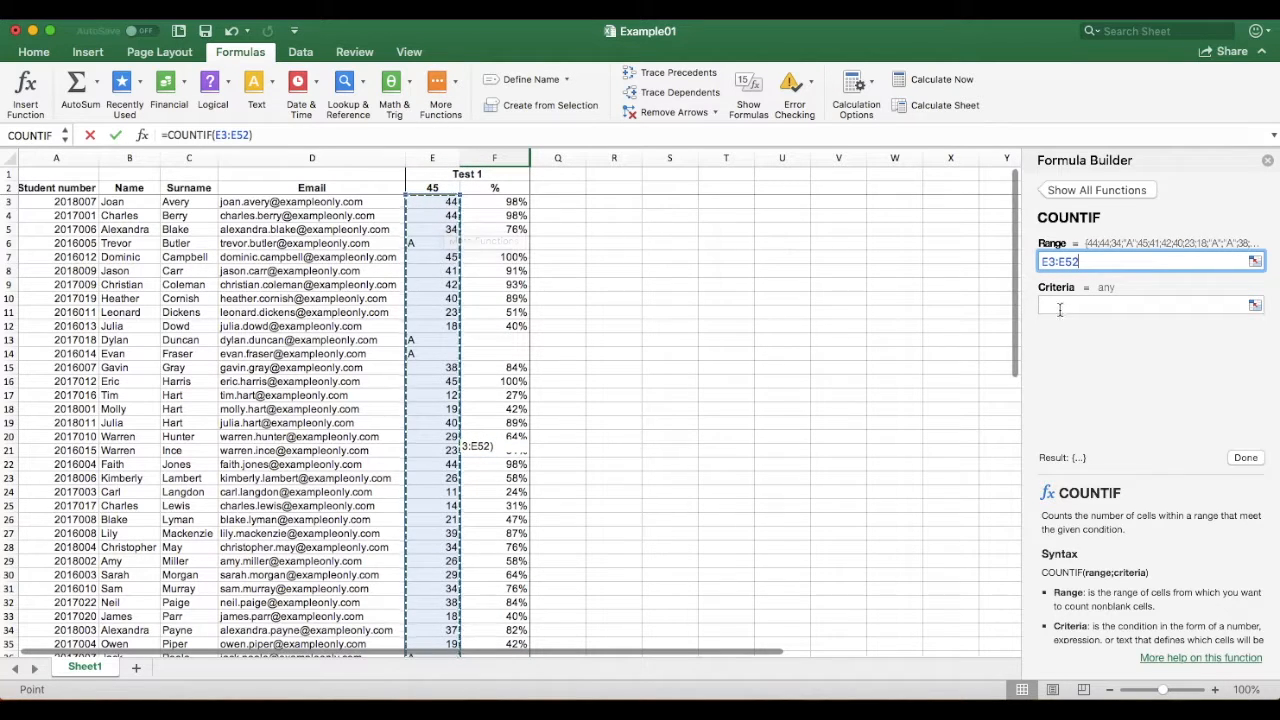
left_click(1073, 303)
type("\"A\"")
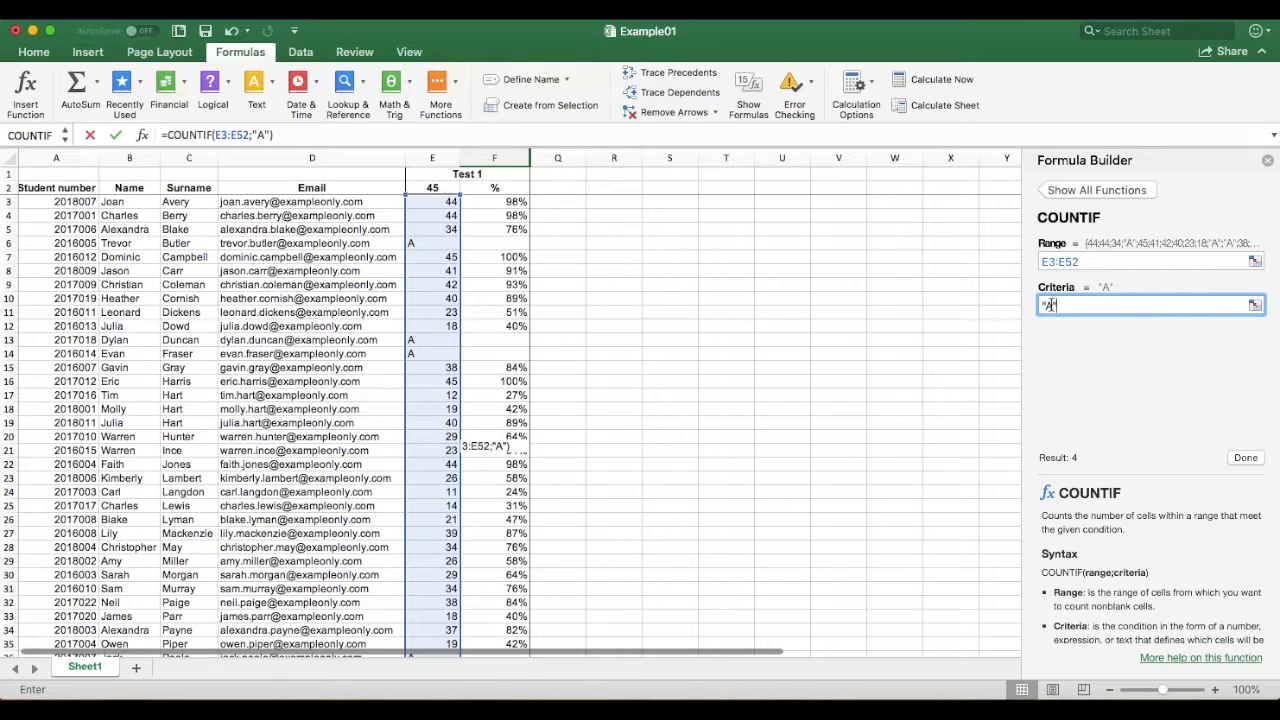
left_click(1245, 458)
scroll(710, 497, "down", 10)
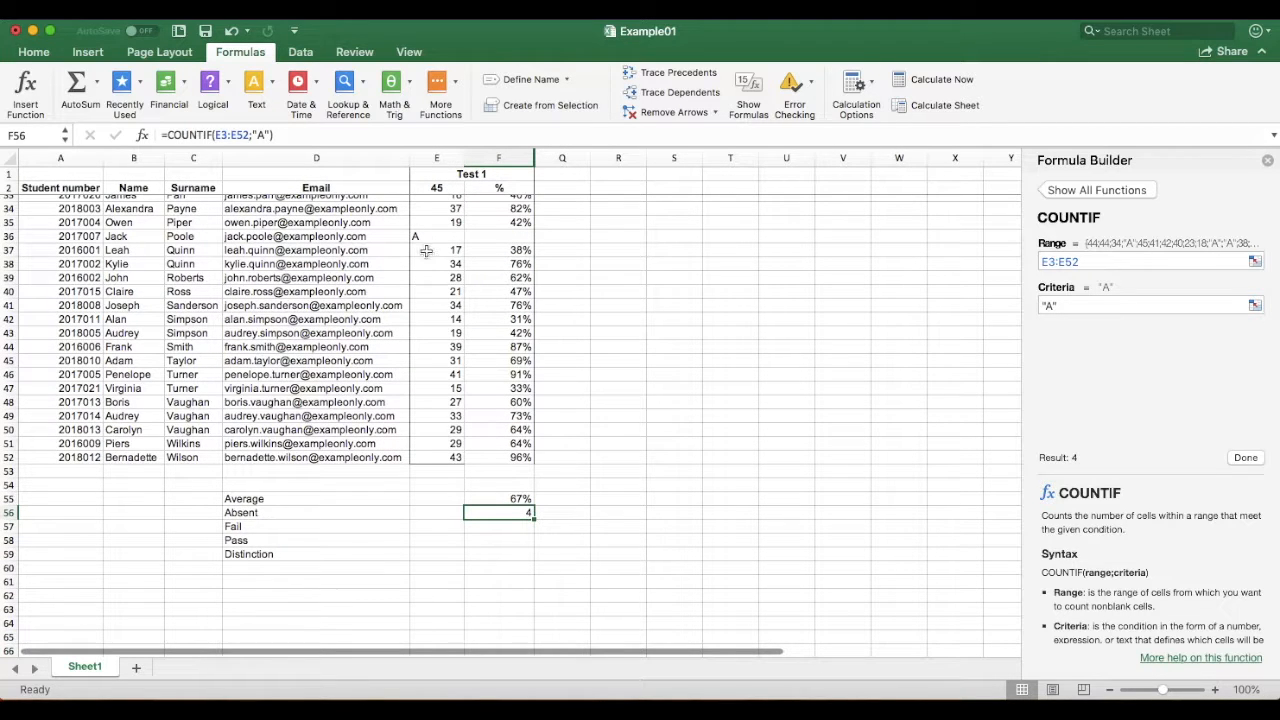
Count the failing students in F57 using COUNTIF with range F3:F52 and criteria <50%
left_click(489, 527)
left_click(1194, 452)
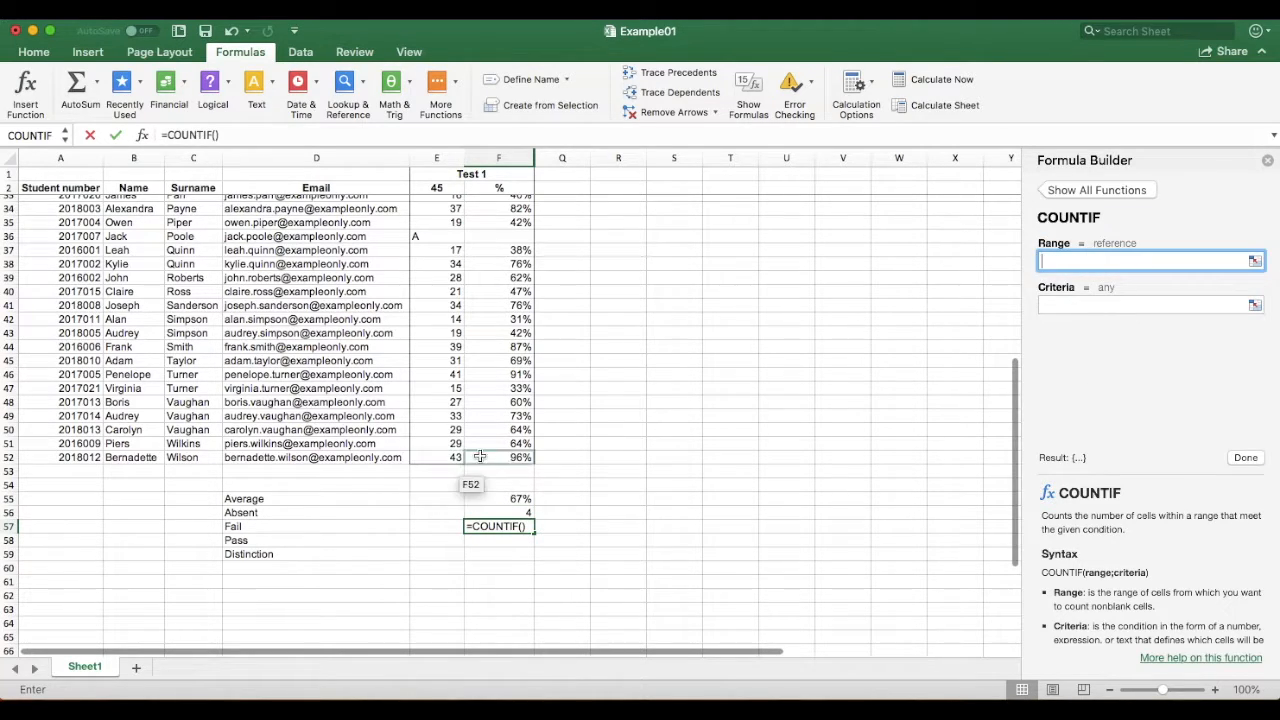
left_click_drag(510, 457, 512, 208)
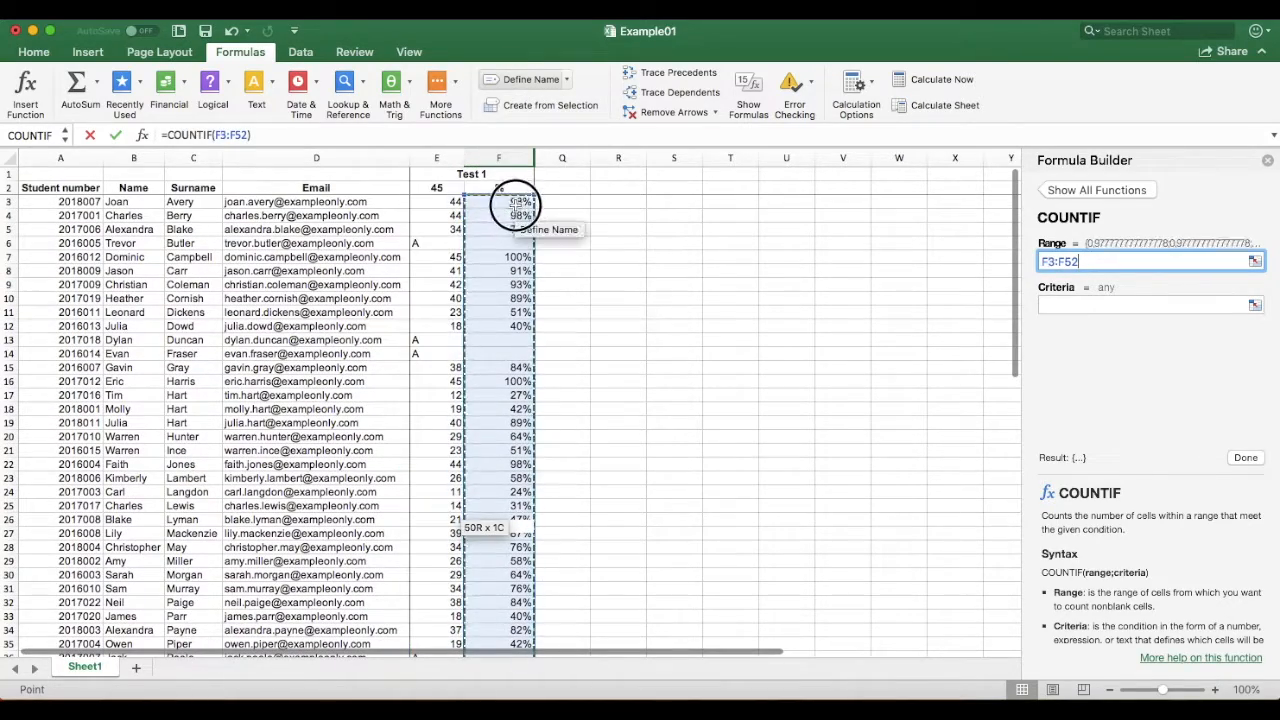
left_click(1068, 306)
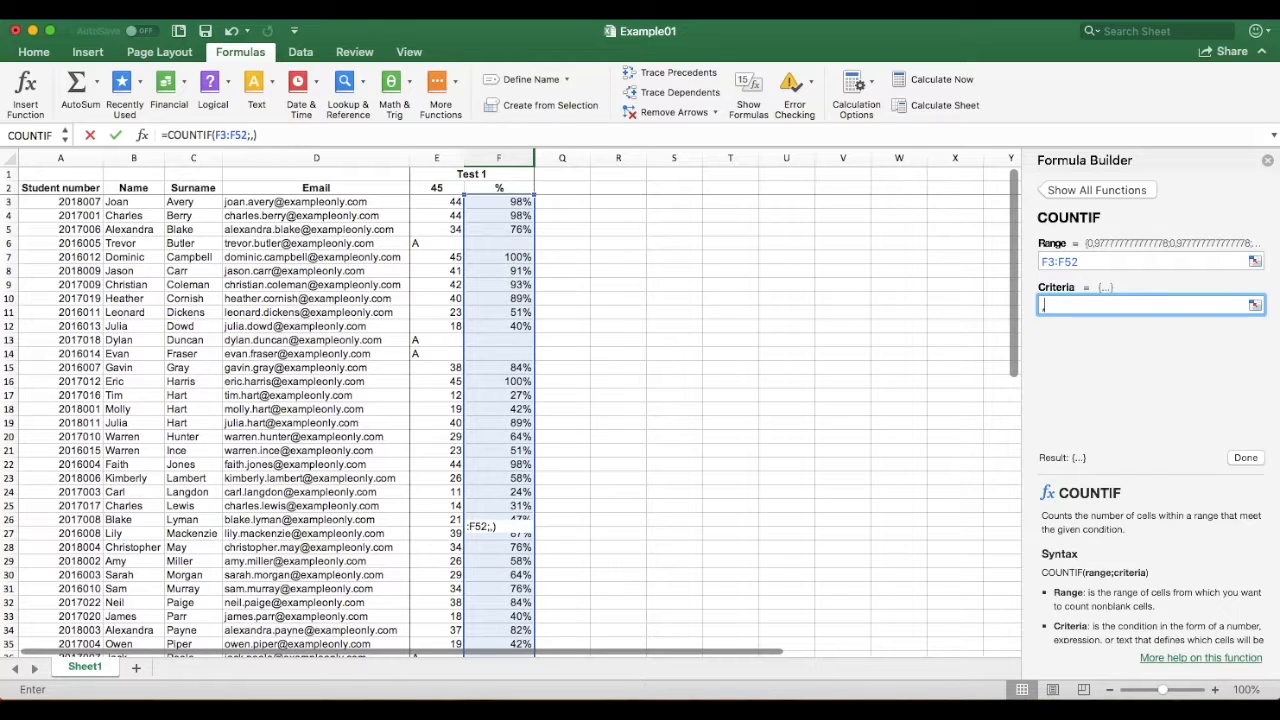
type("<50%")
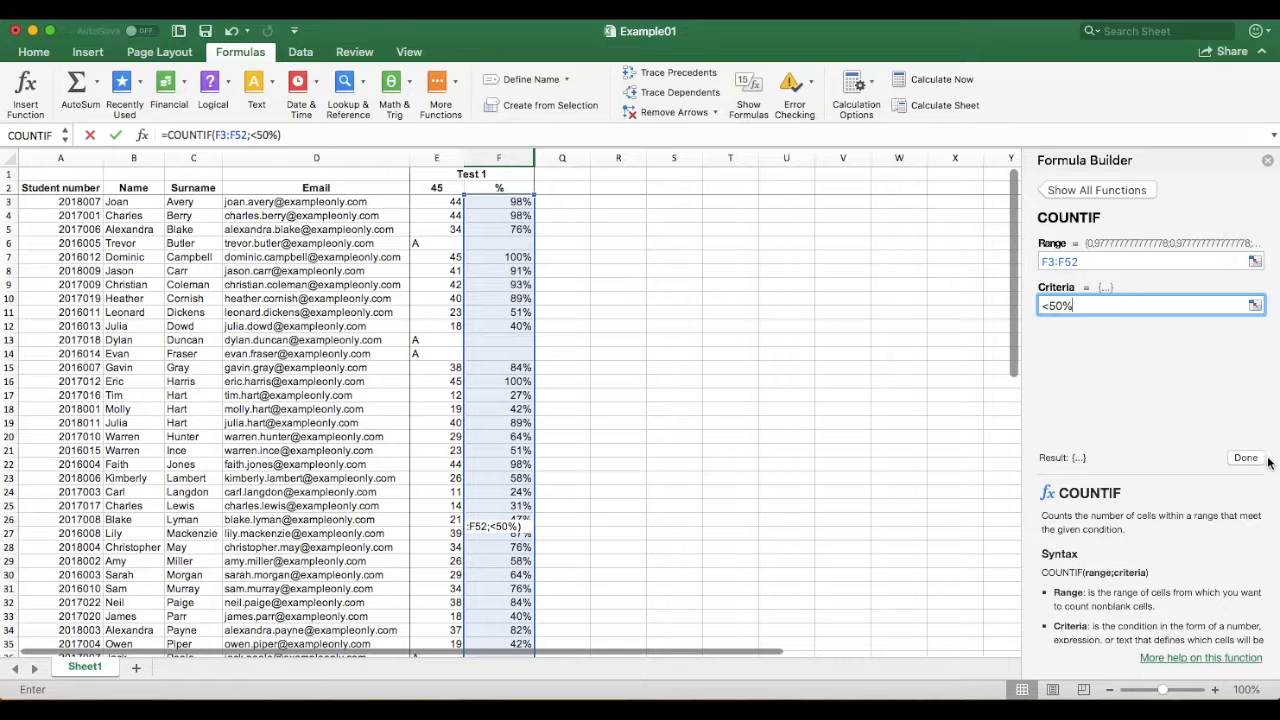
left_click(1245, 458)
scroll(585, 465, "down", 5)
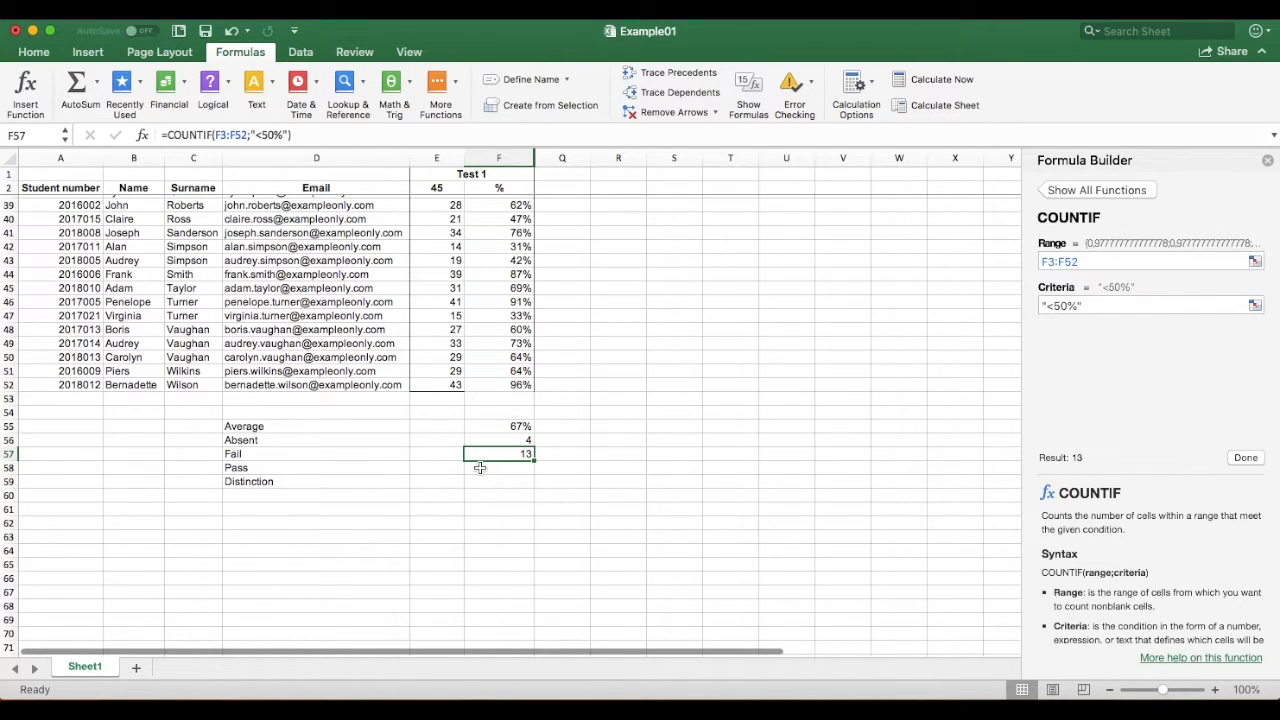
left_click(480, 468)
left_click(1207, 456)
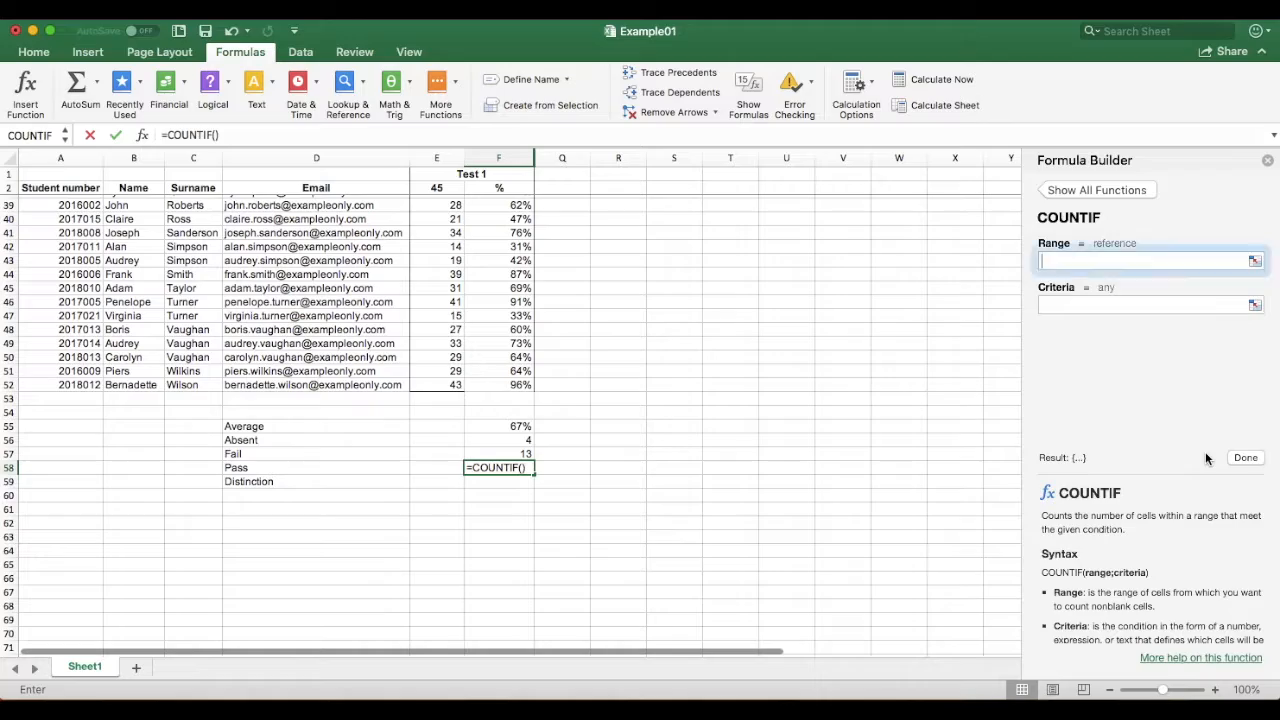
left_click_drag(491, 385, 508, 205)
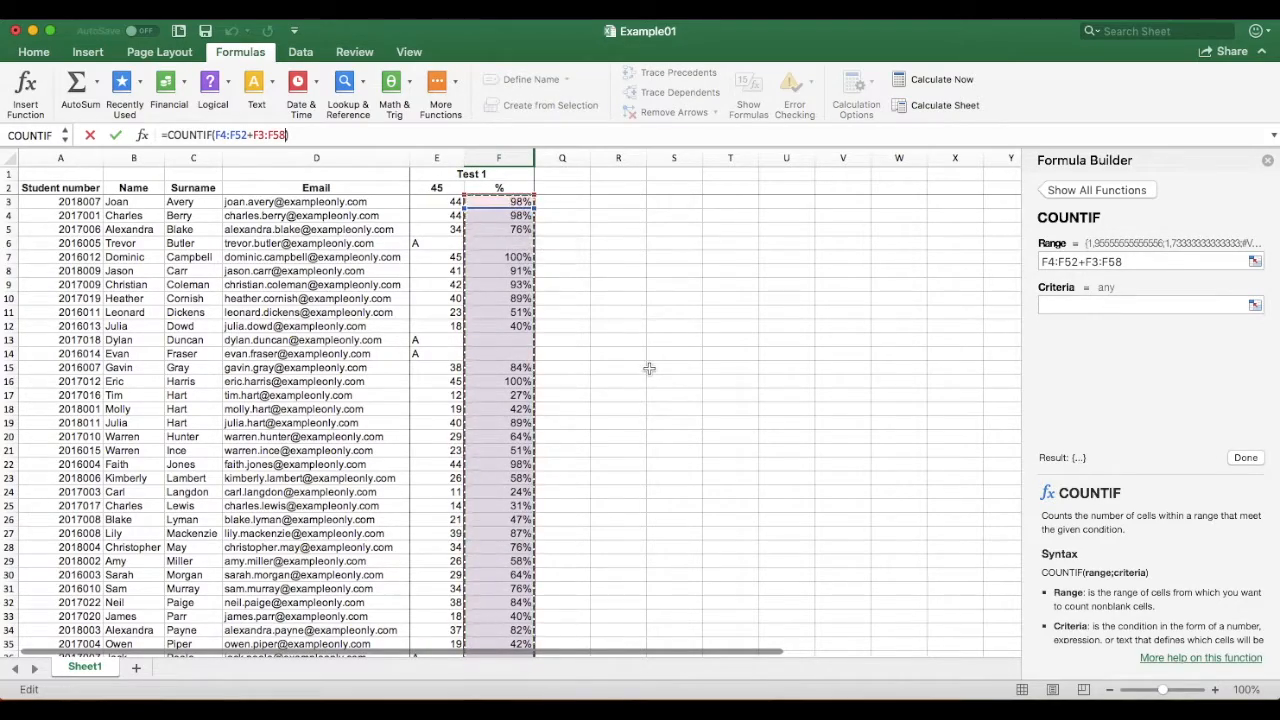
scroll(650, 368, "down", 10)
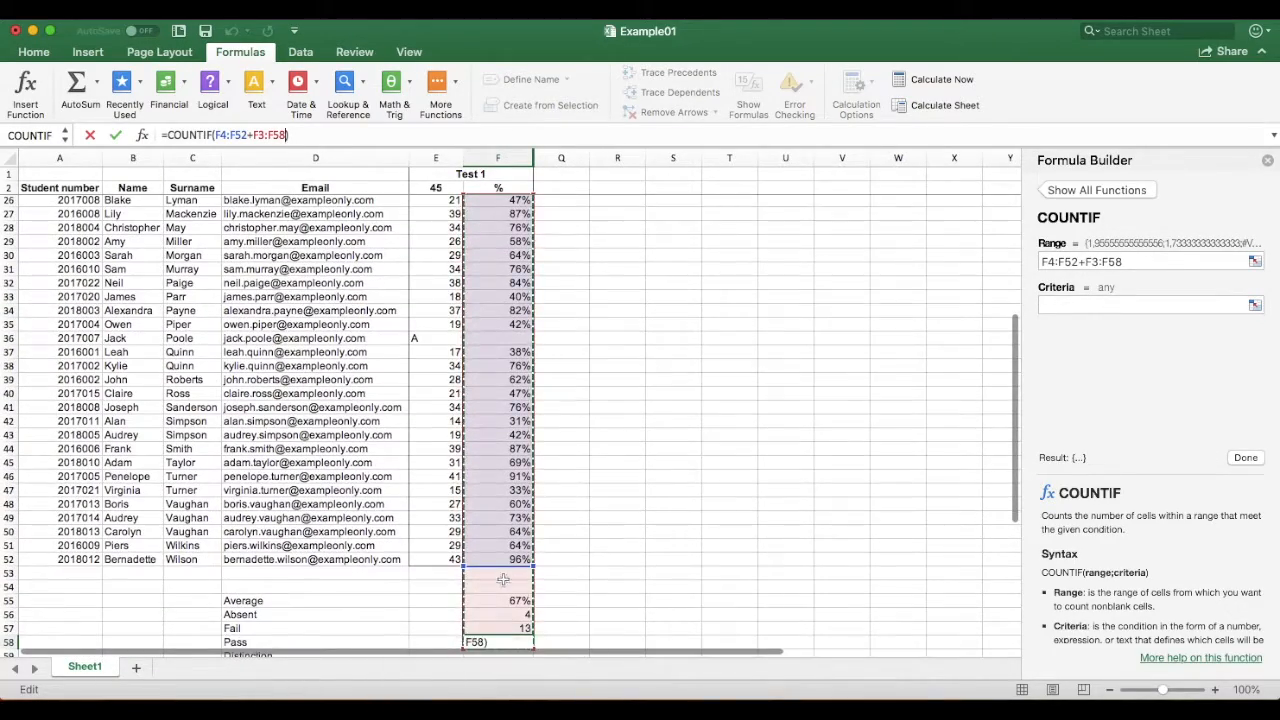
key("Escape")
left_click_drag(497, 559, 508, 213)
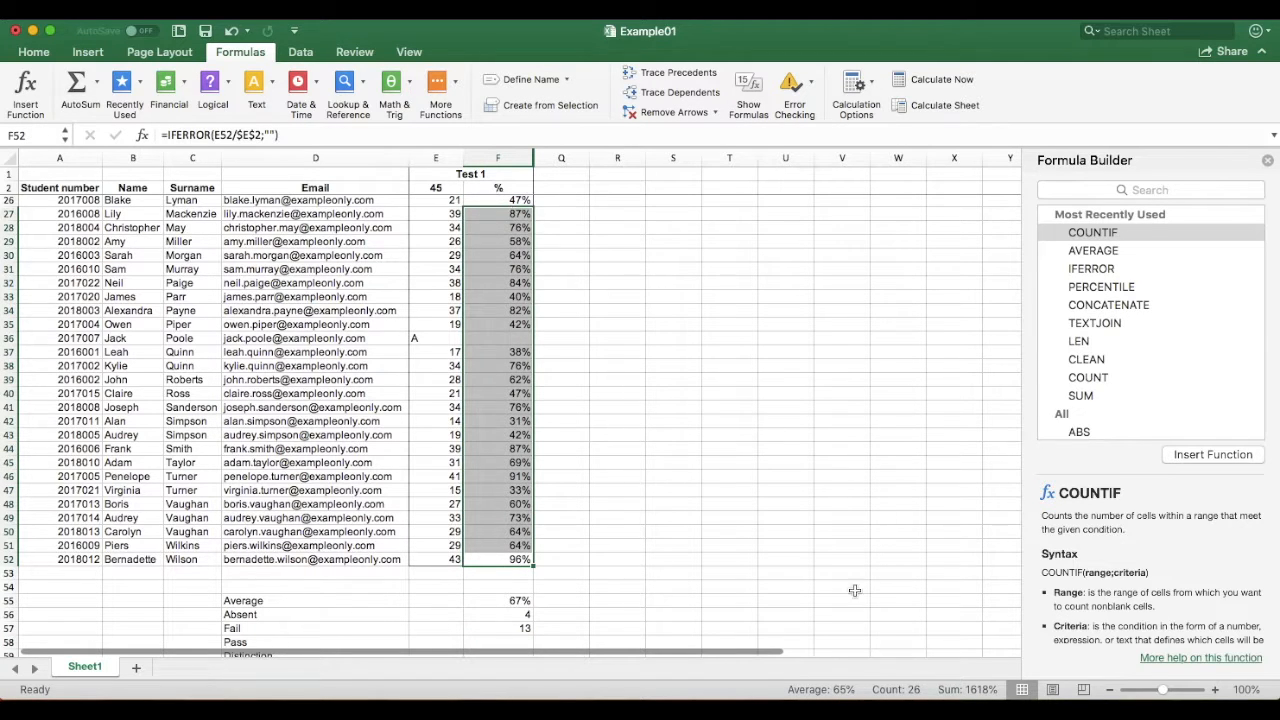
Count the passing students in F58 using COUNTIF with range F3:F52 and criteria >=50%
scroll(668, 491, "down", 3)
left_click(526, 533)
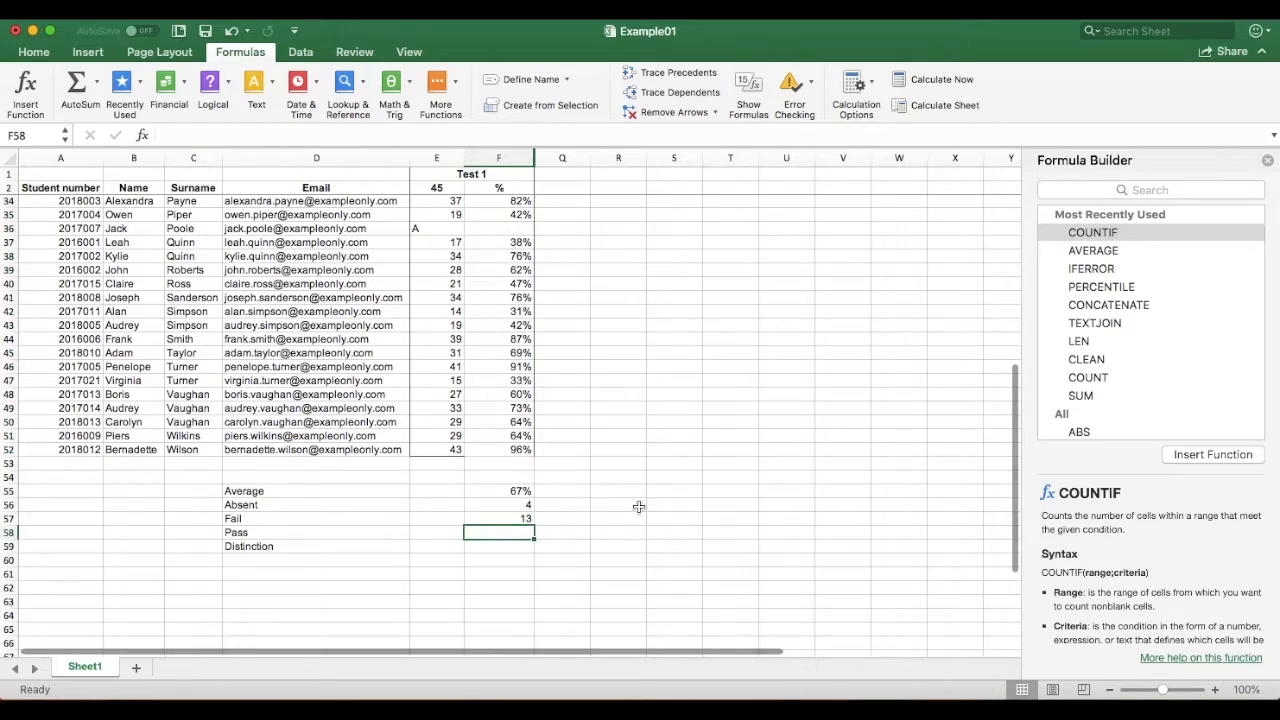
left_click(1220, 452)
left_click_drag(497, 449, 519, 201)
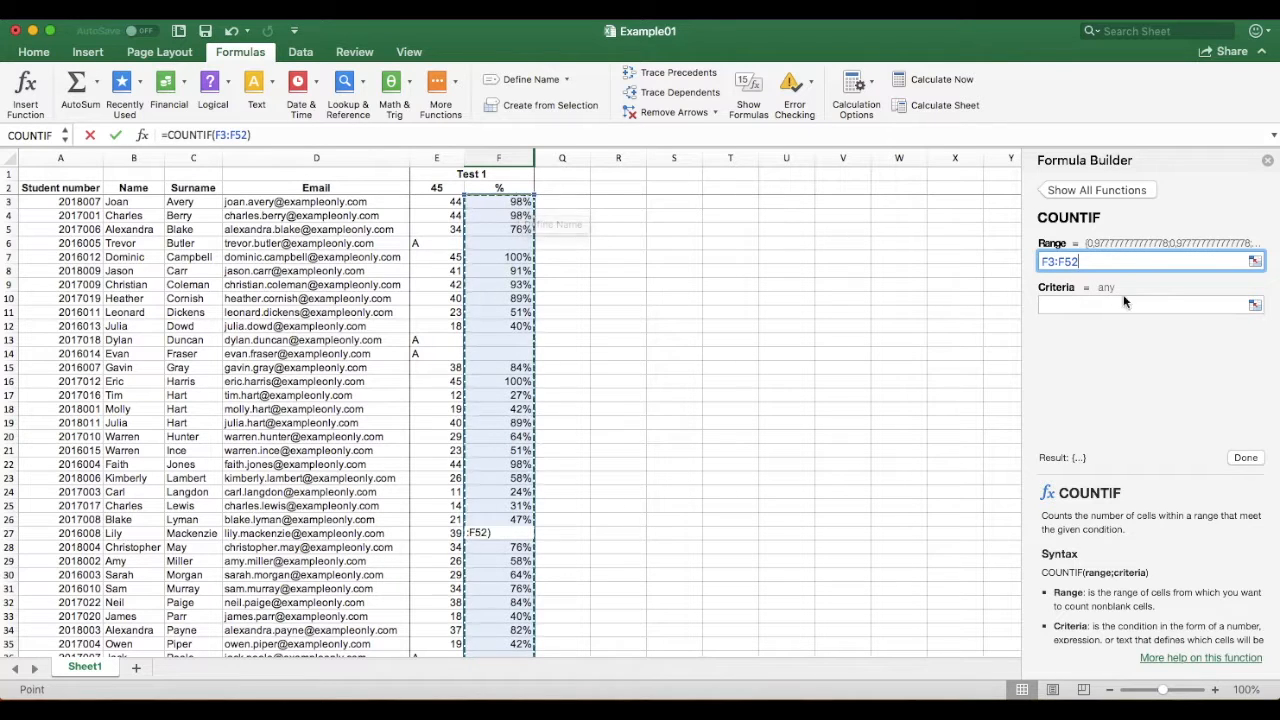
left_click(1072, 304)
type(",")
key("BackSpace")
type(">=50%")
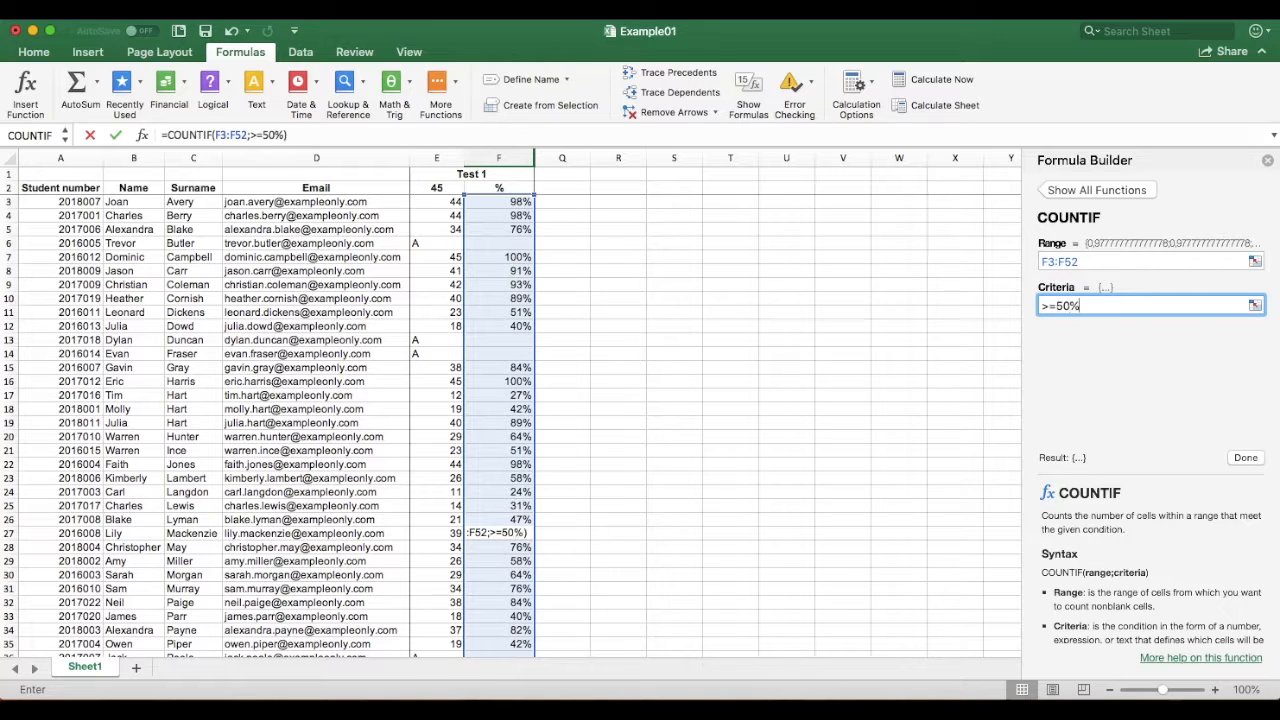
left_click(1245, 457)
scroll(823, 446, "down", 5)
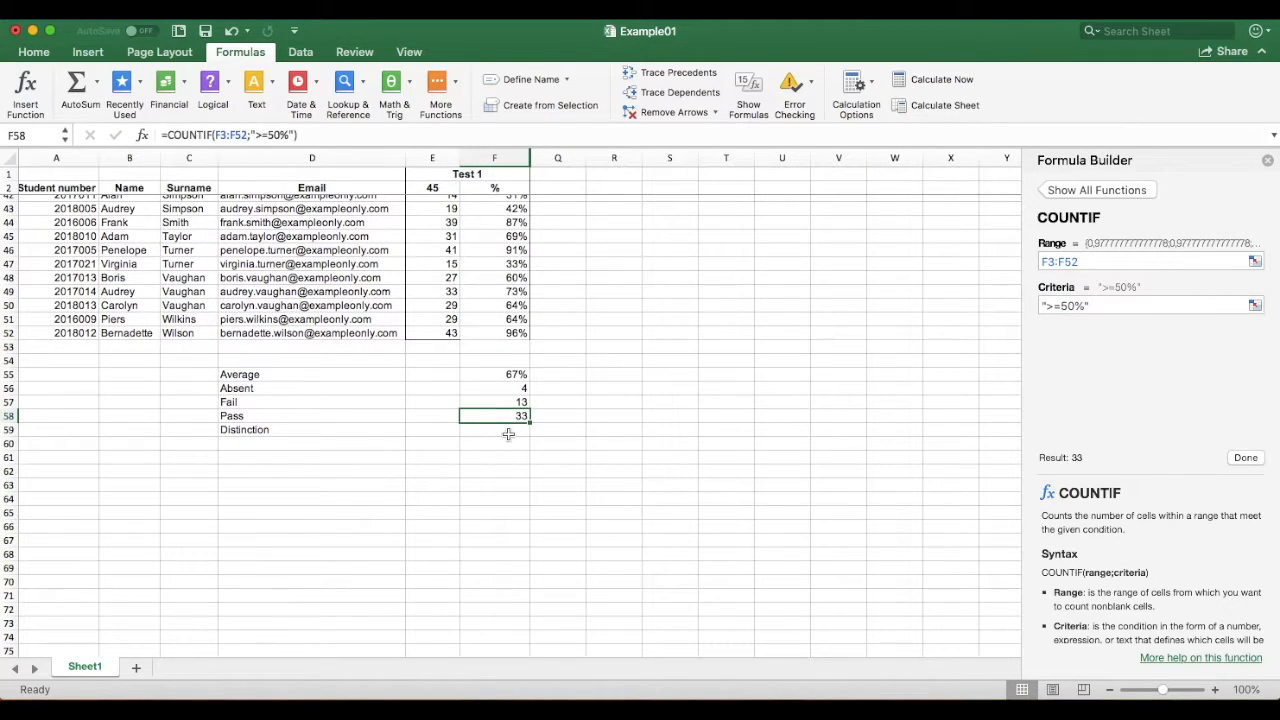
Count the distinctions in F59 using COUNTIF with range F3:F52 and criteria >=80%
left_click(508, 434)
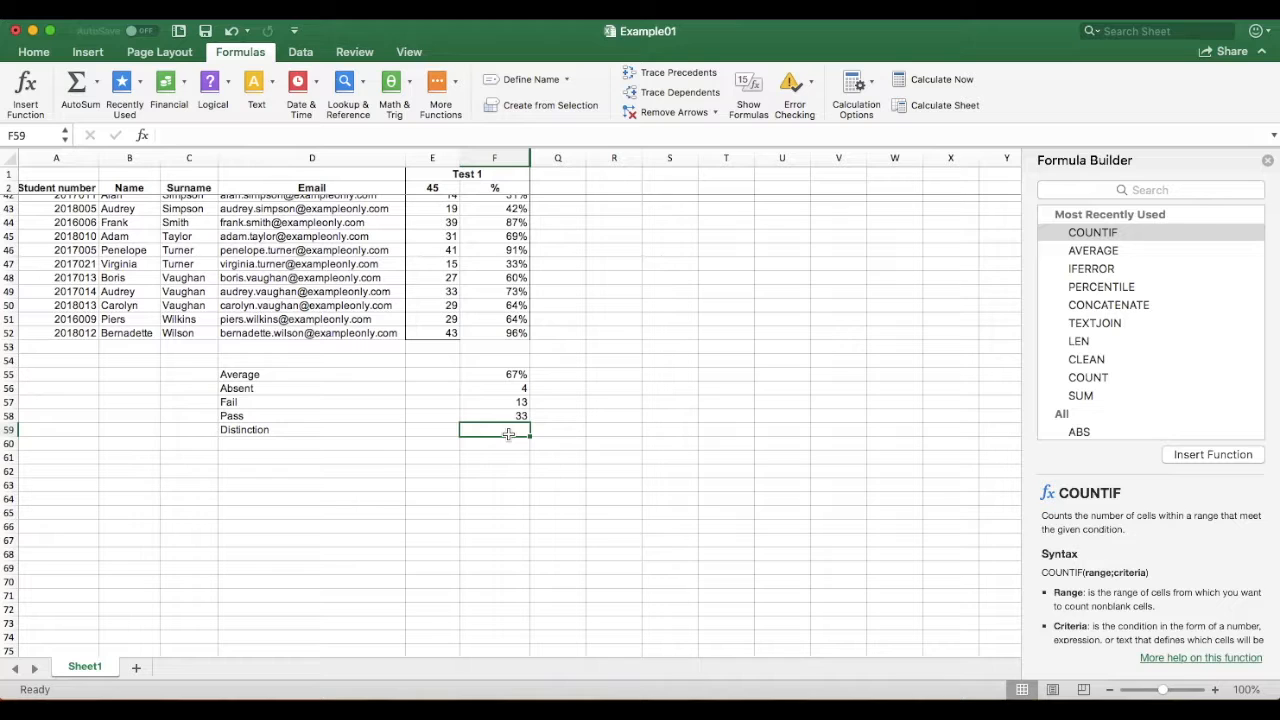
left_click(1190, 454)
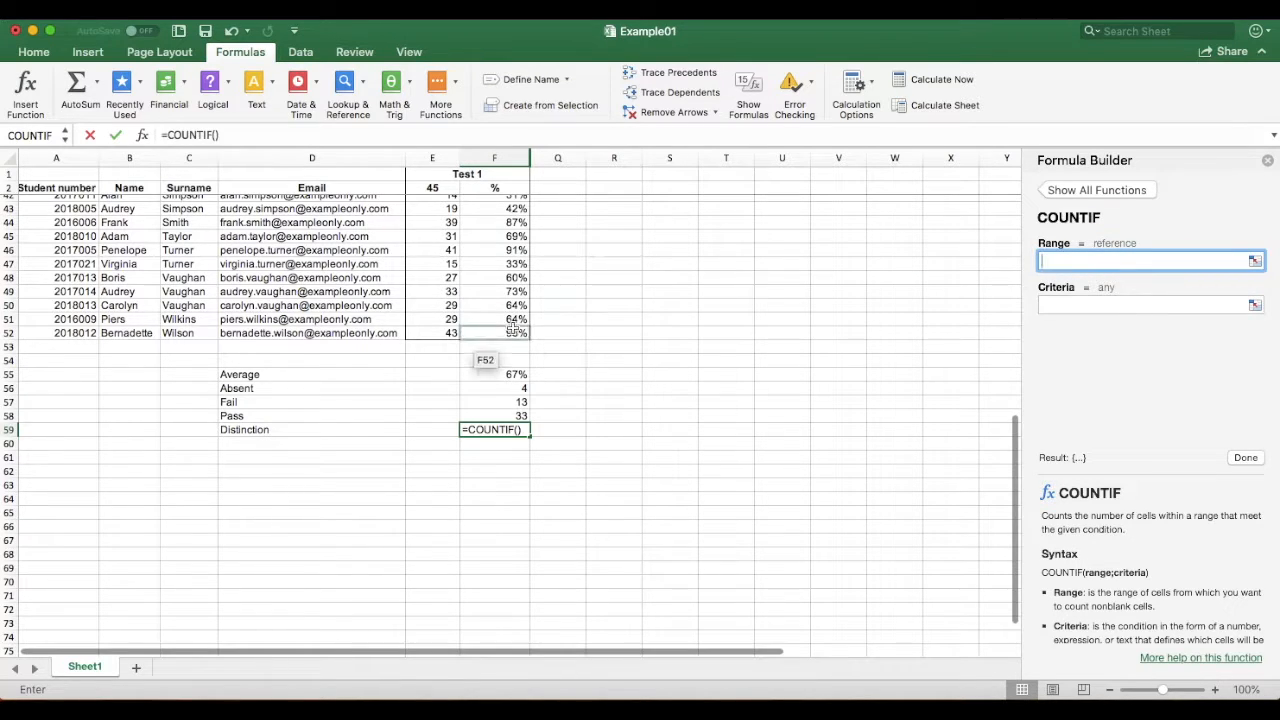
left_click_drag(508, 330, 514, 201)
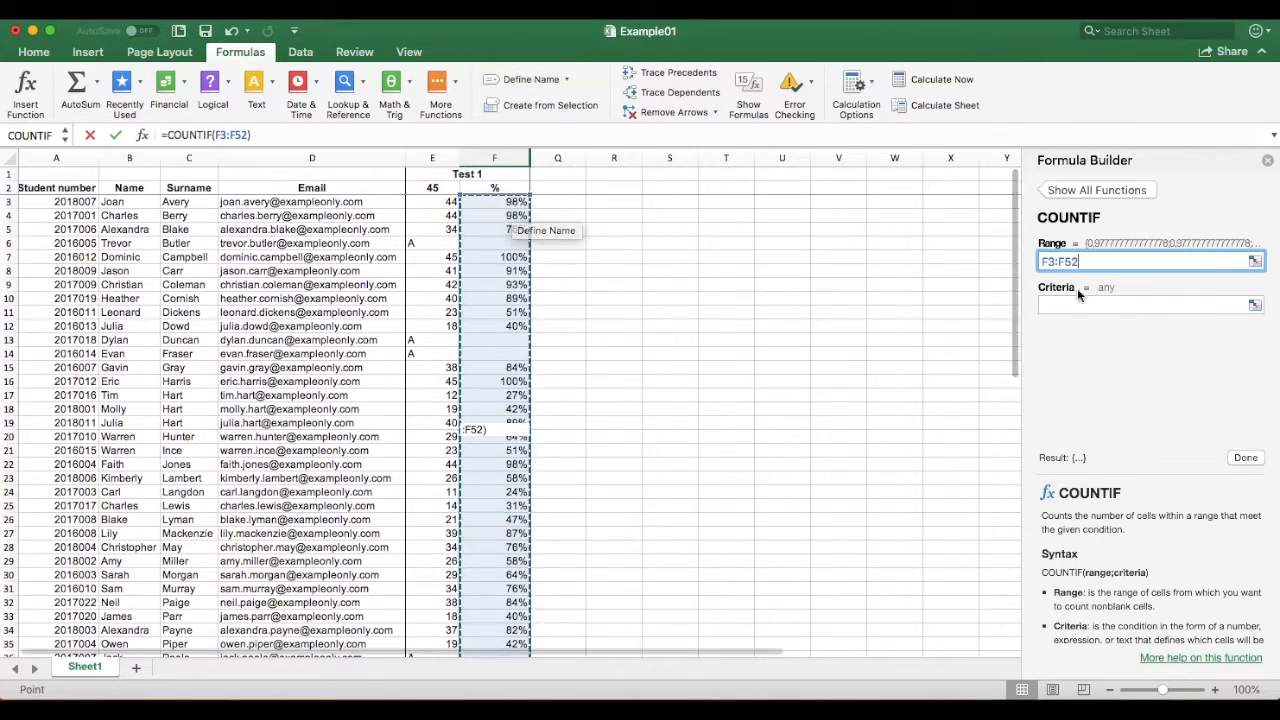
left_click(1073, 304)
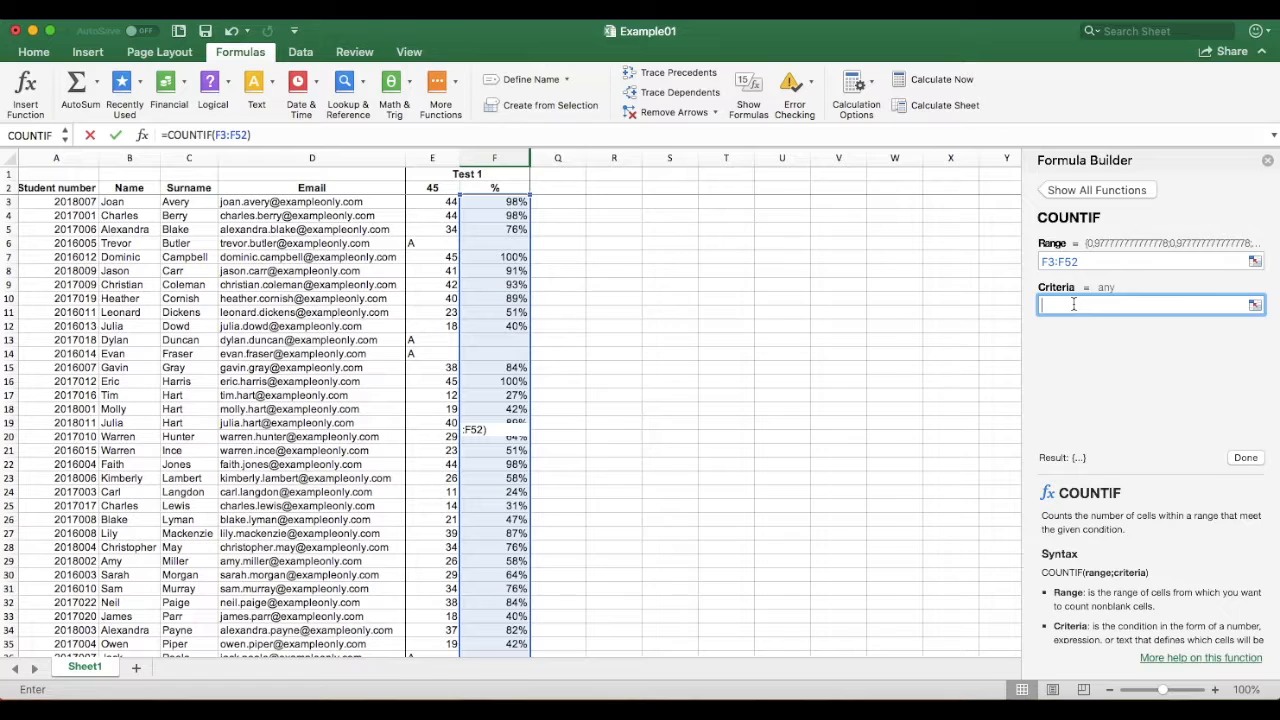
type(">=80%")
left_click(1245, 458)
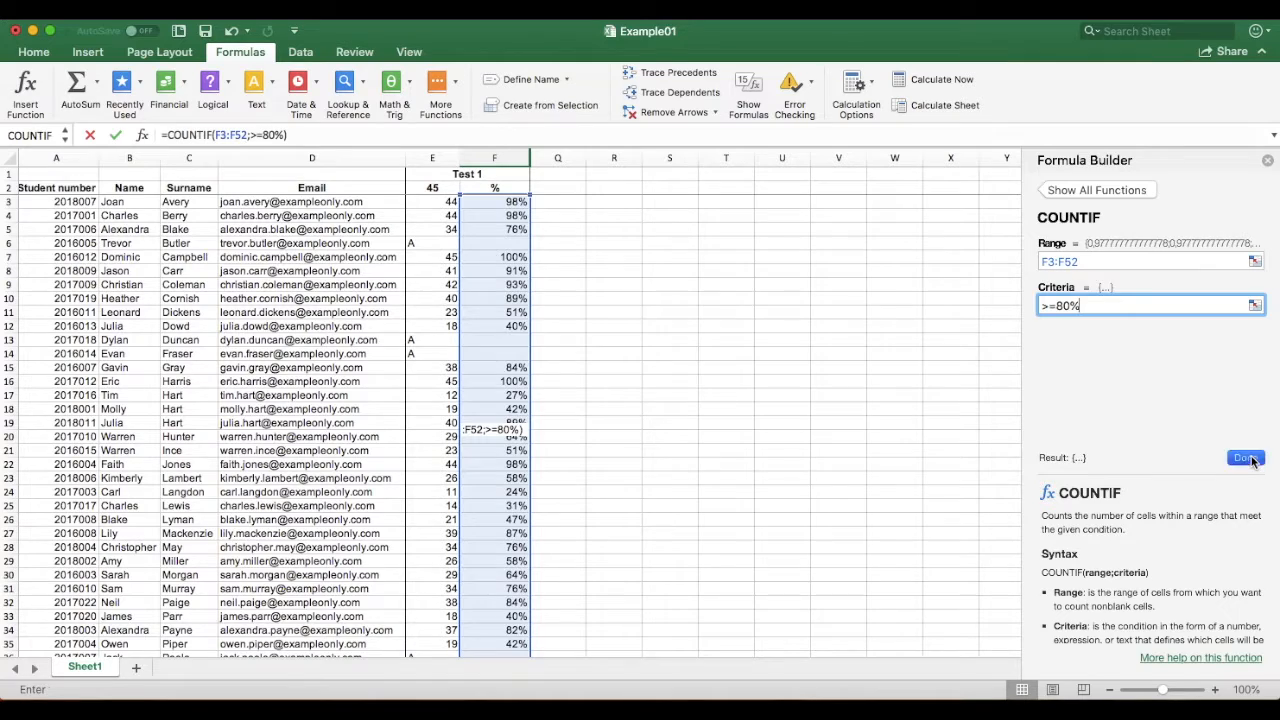
scroll(829, 487, "down", 3)
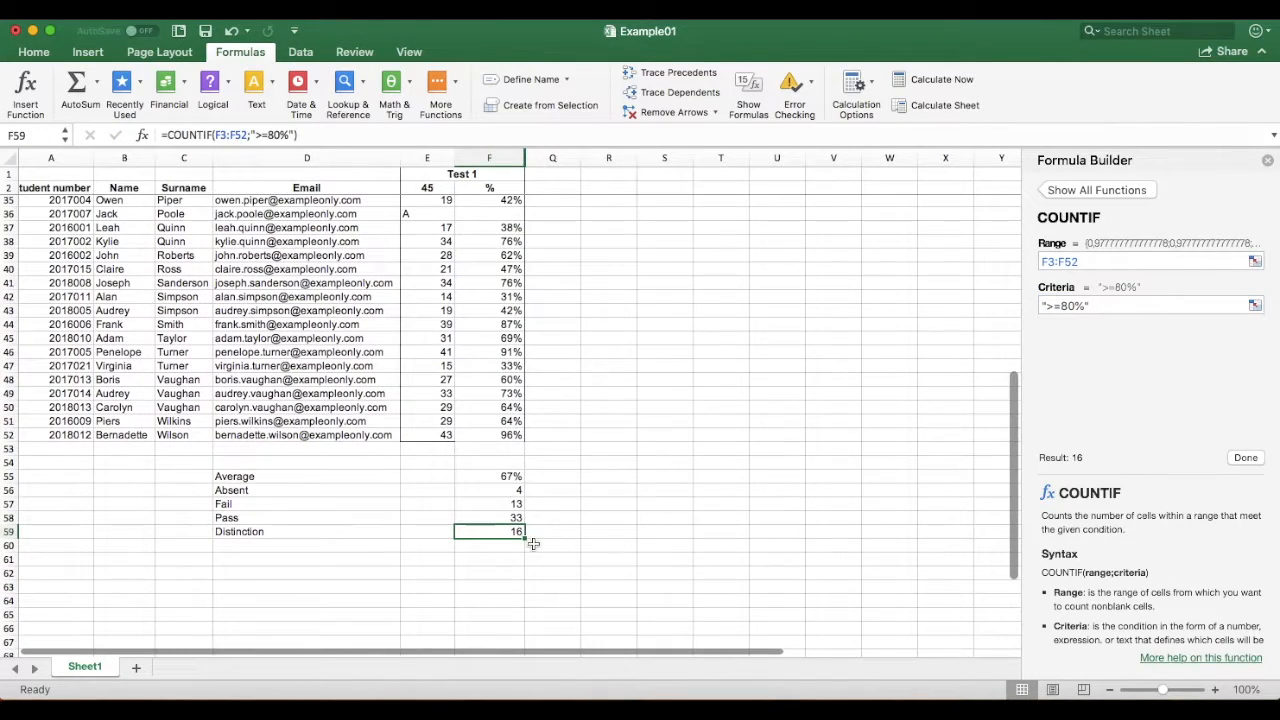